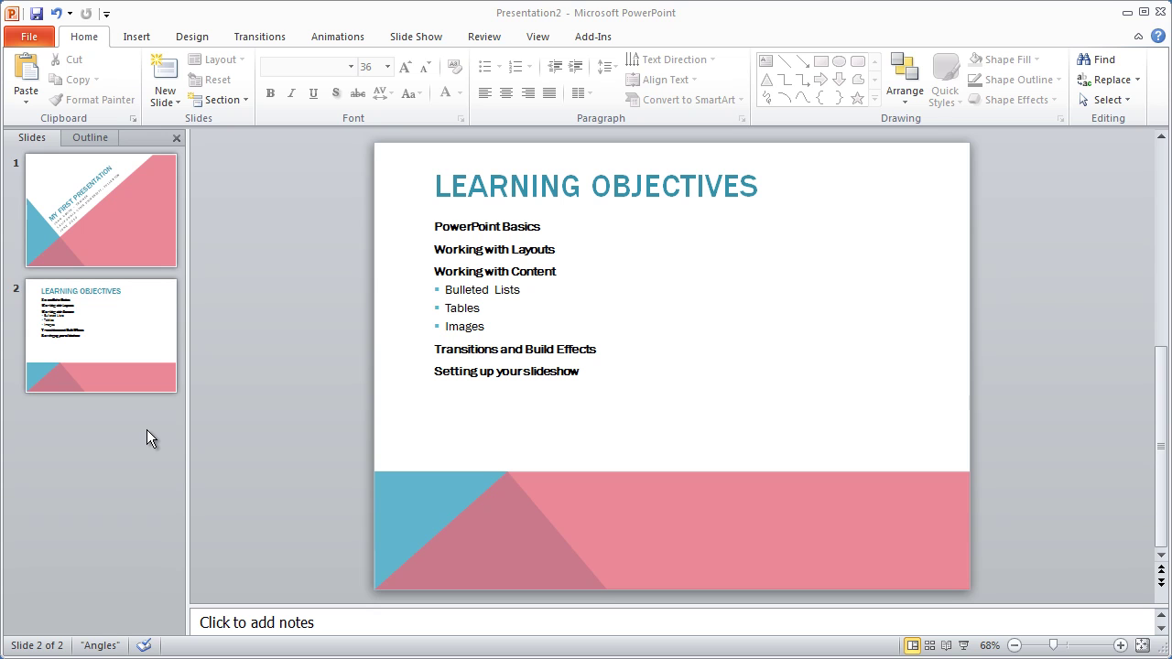
Add a new slide with the Title and Content layout after the Learning Objectives slide.
left_click(177, 102)
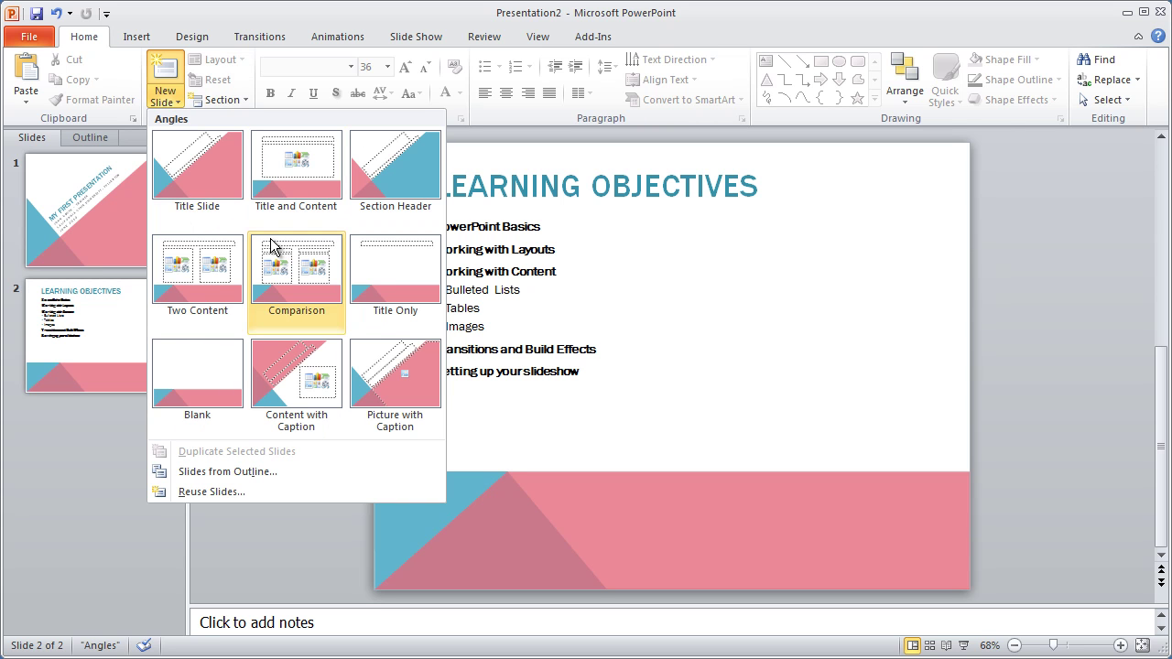
left_click(294, 162)
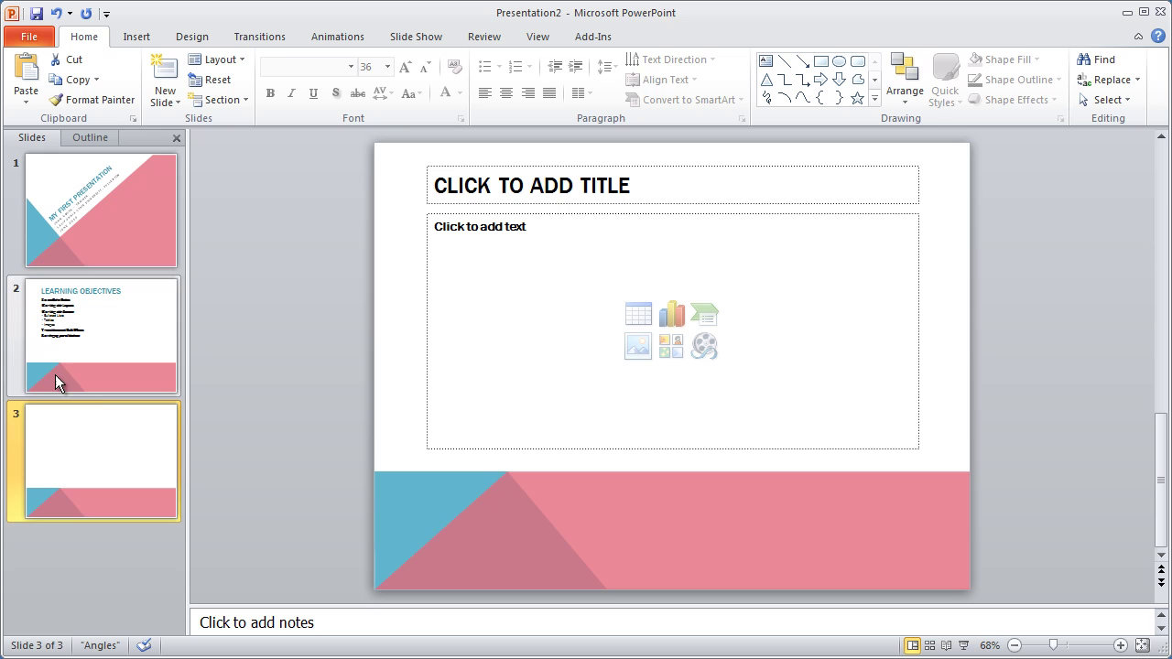
left_click(113, 317)
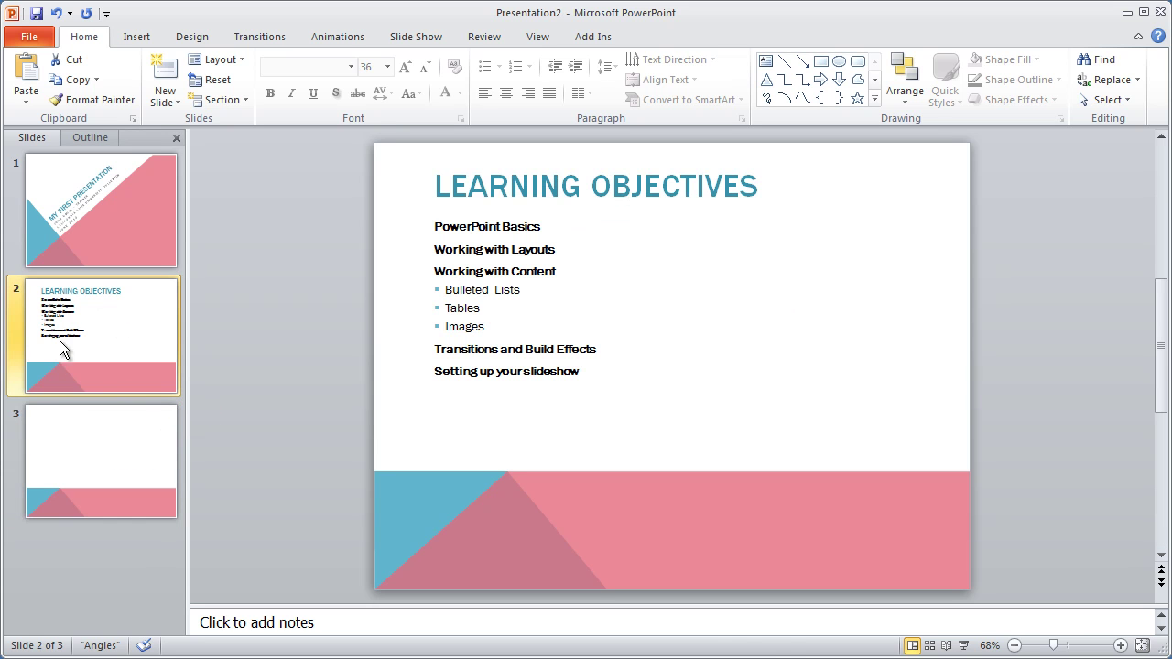
left_click(109, 450)
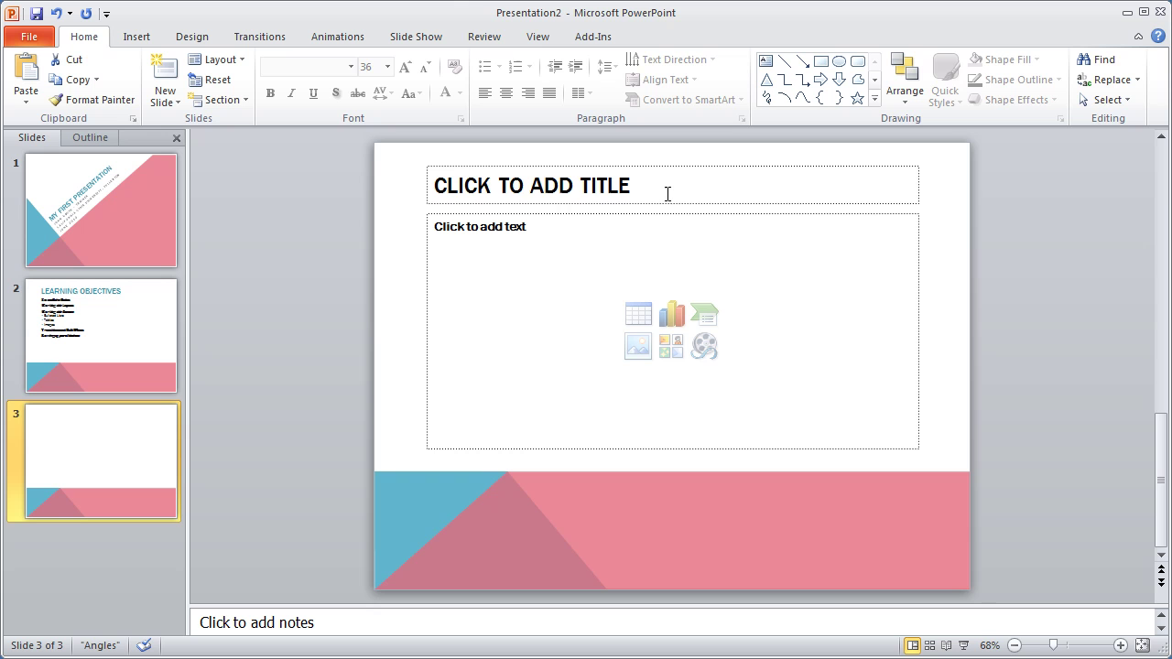
Title the new slide SAMPLE POWERPOINT TABLE.
left_click(494, 183)
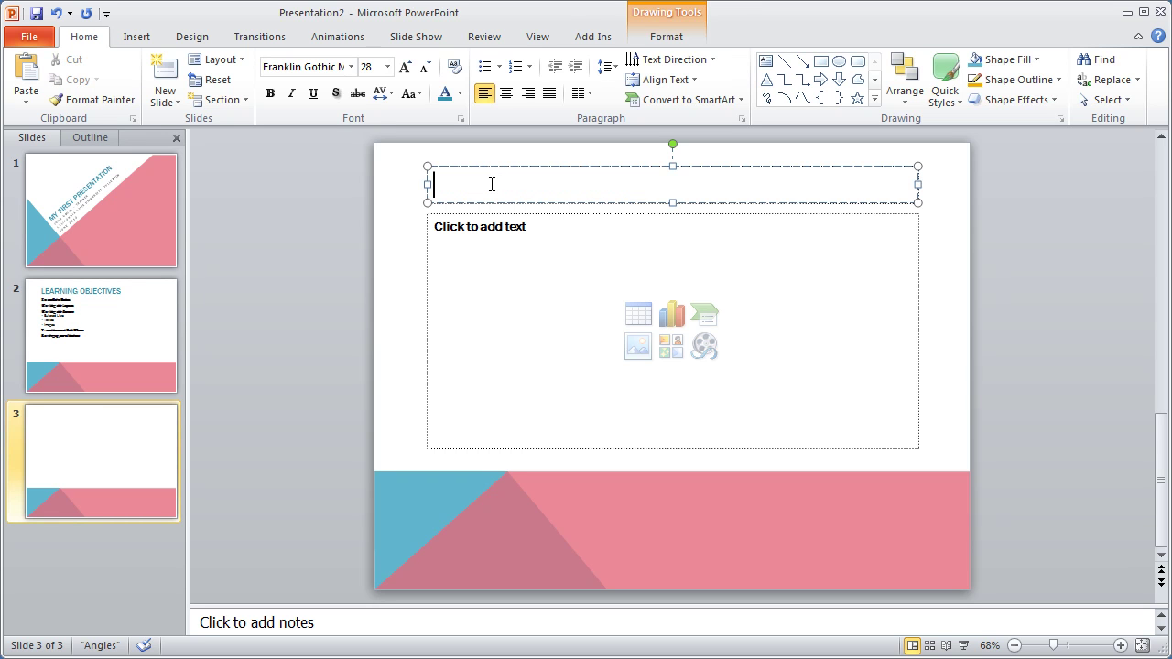
type("SAMPLE PPOWER")
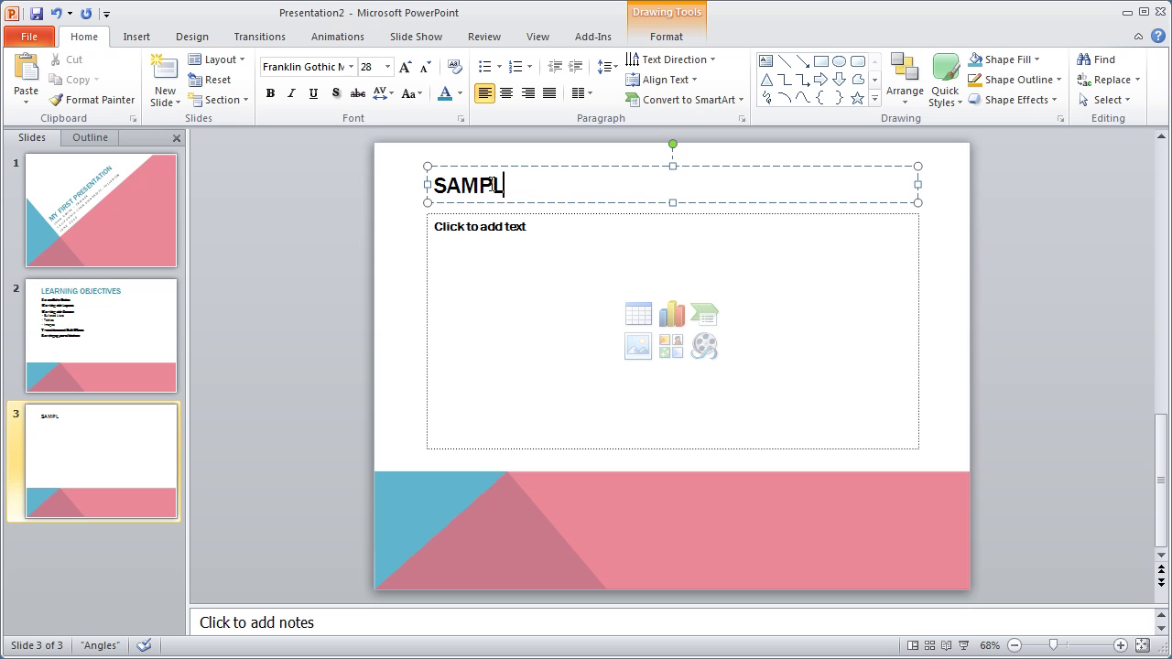
key("BackSpace")
key("BackSpace")
key("BackSpace")
key("BackSpace")
key("BackSpace")
type("OWERPOINT TABLE")
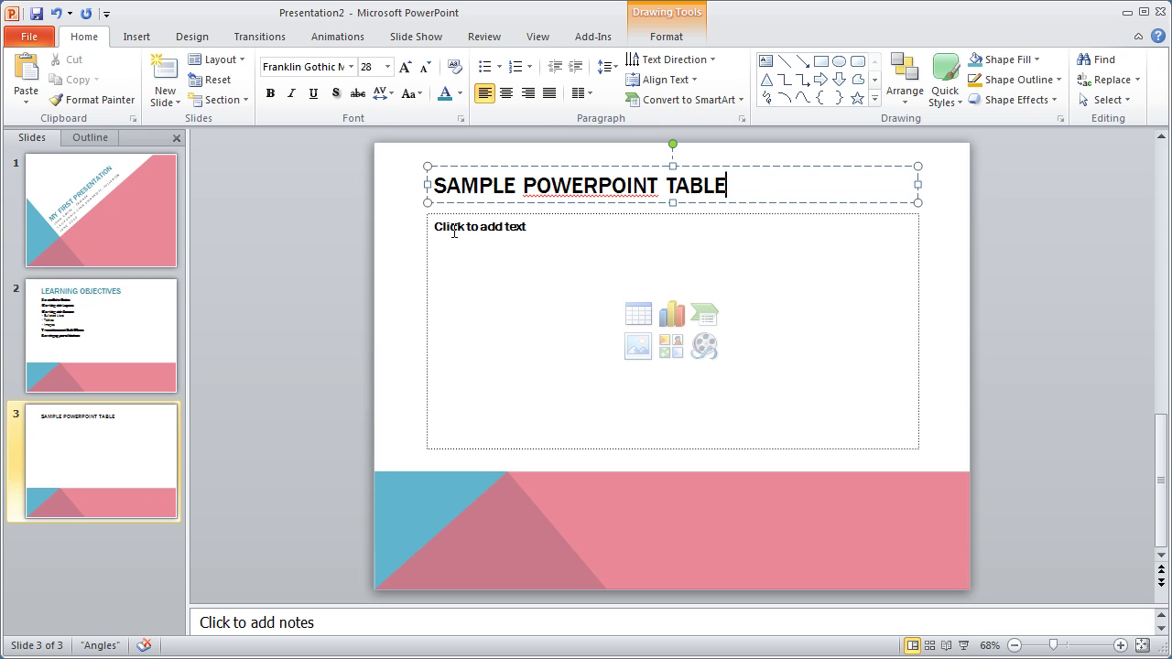
left_click(524, 242)
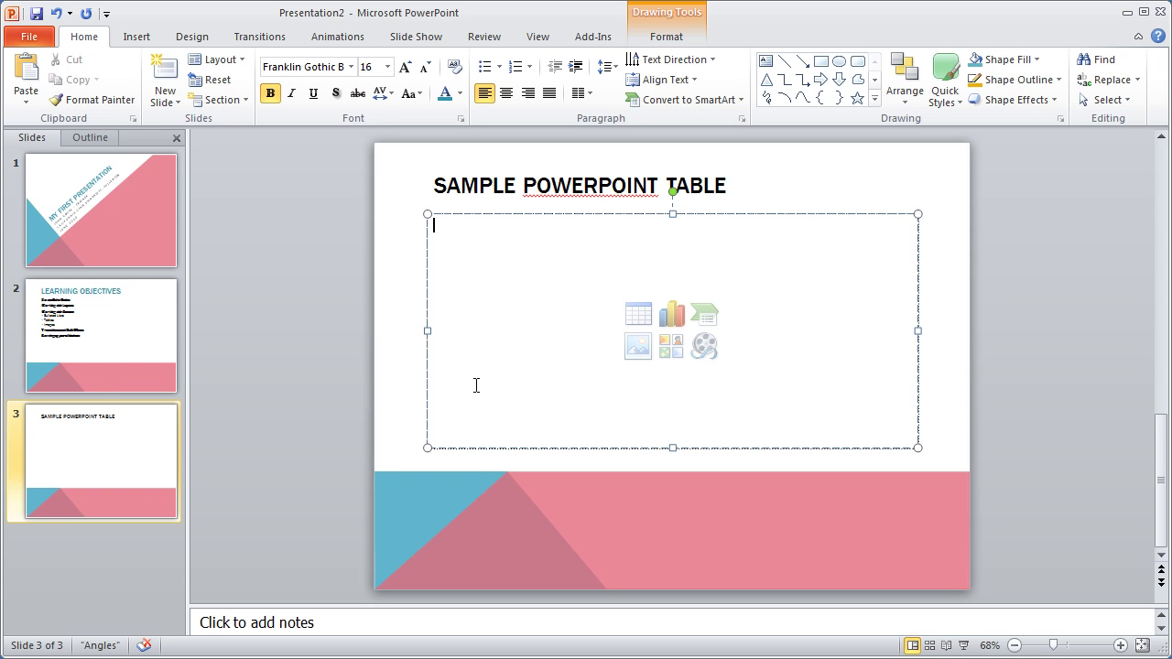
type("Sample Text")
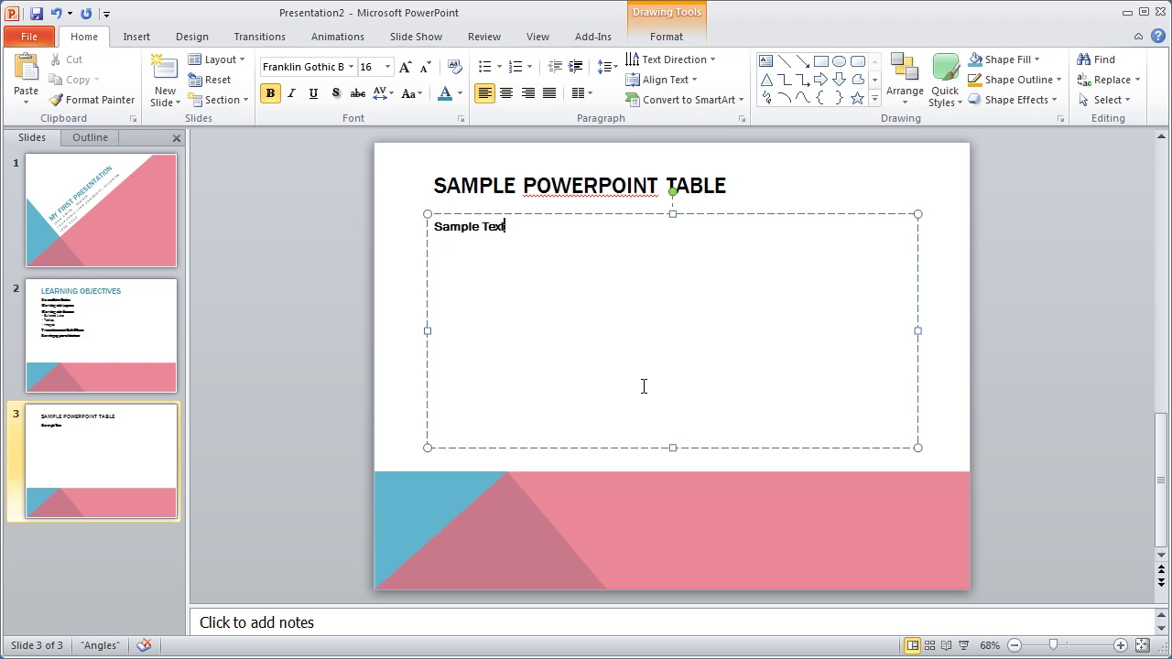
left_click_drag(519, 229, 424, 225)
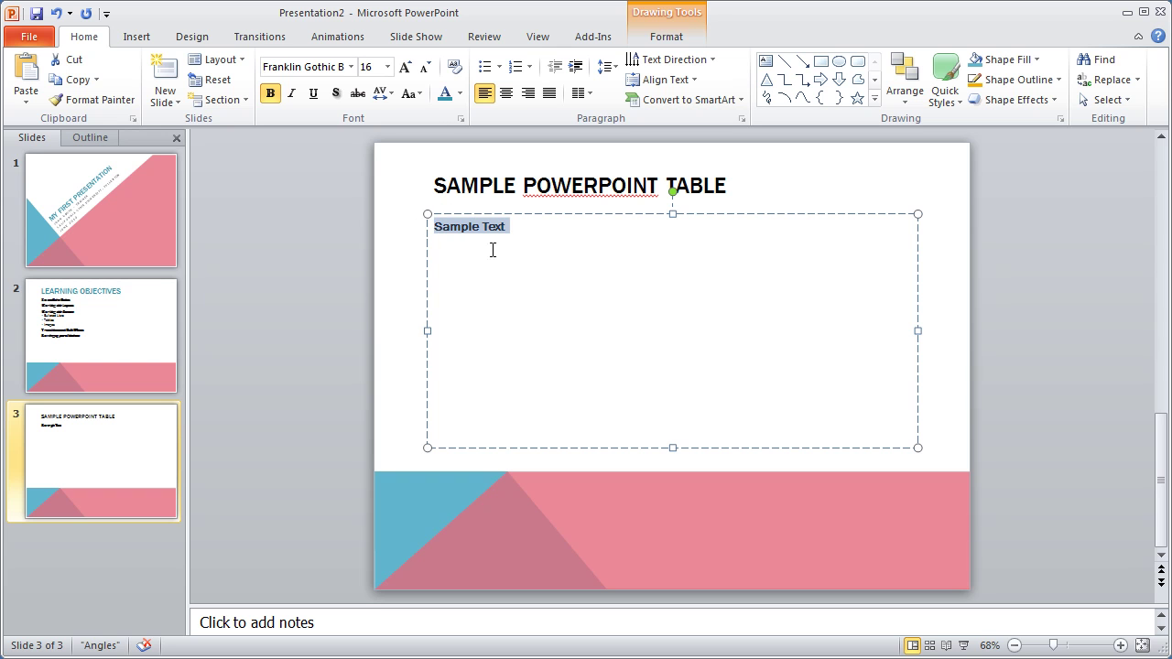
key("Delete")
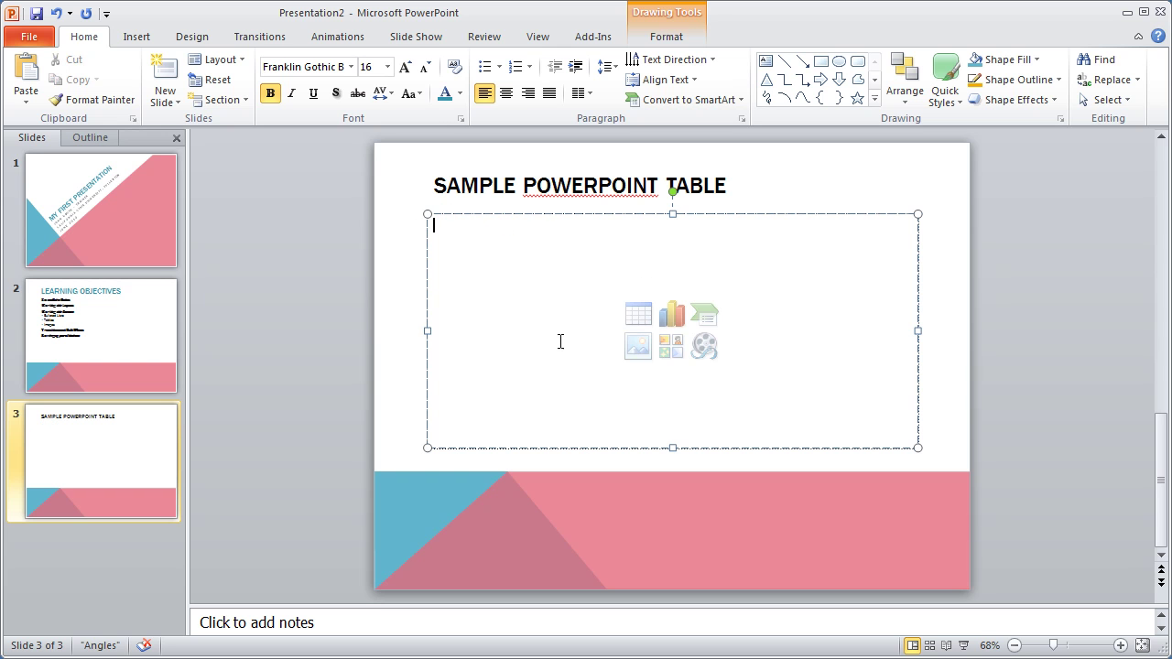
left_click(395, 276)
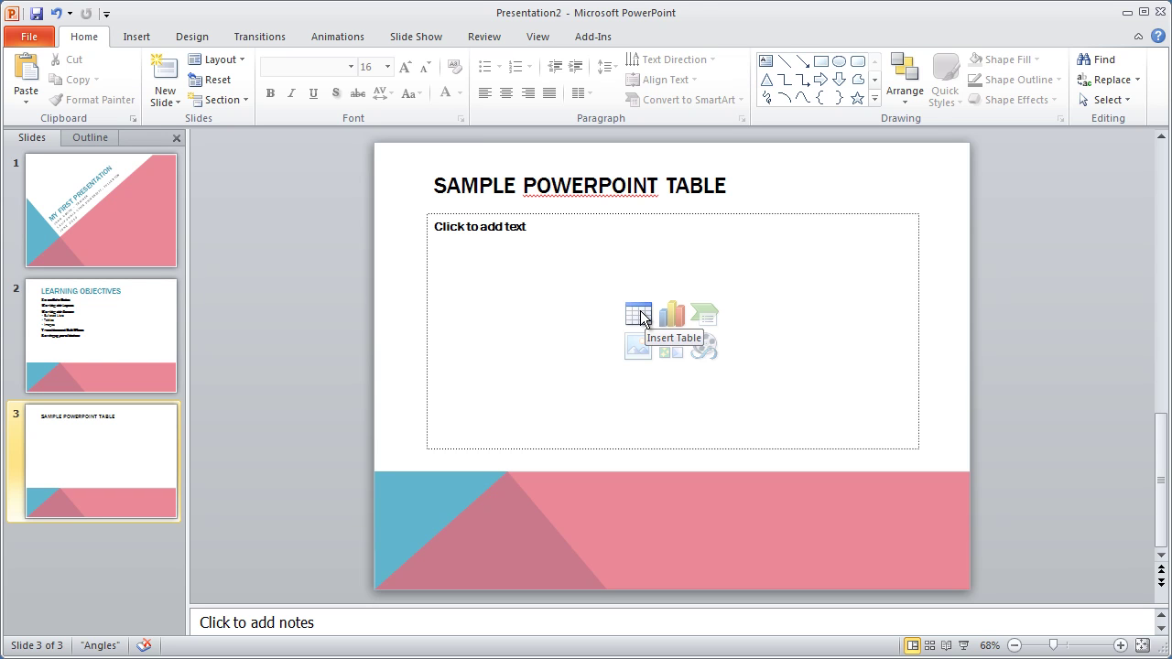
Insert a table with 4 columns and 3 rows in the slide's content placeholder.
left_click(640, 315)
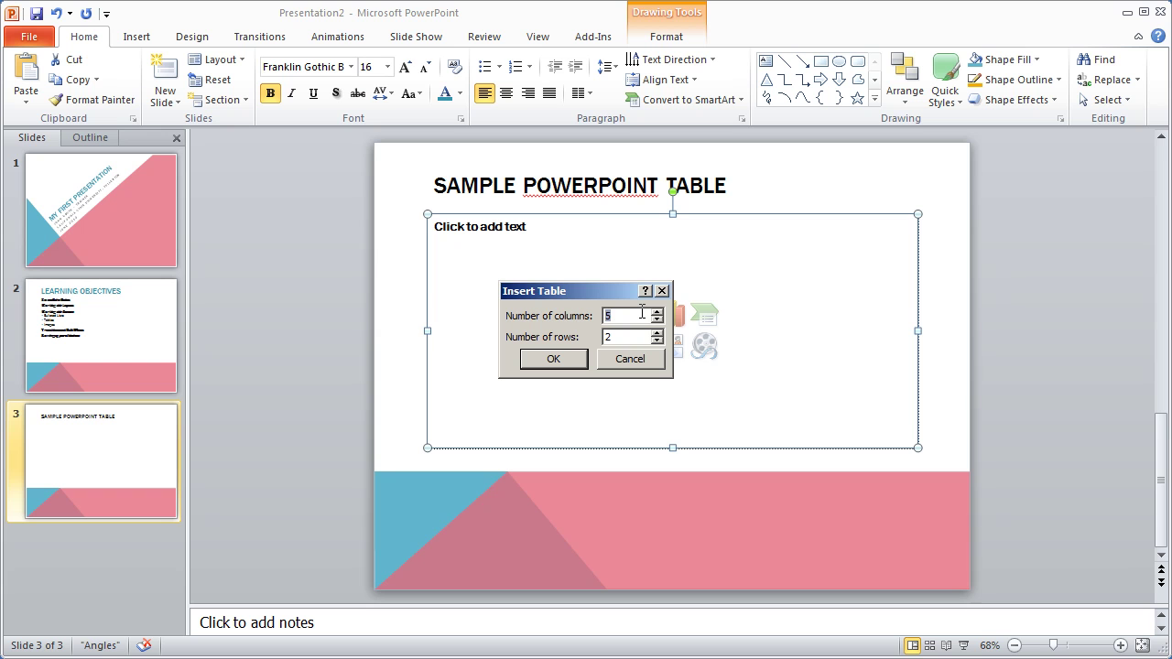
type("4")
key("Tab")
type("3")
left_click(553, 359)
left_click(741, 387)
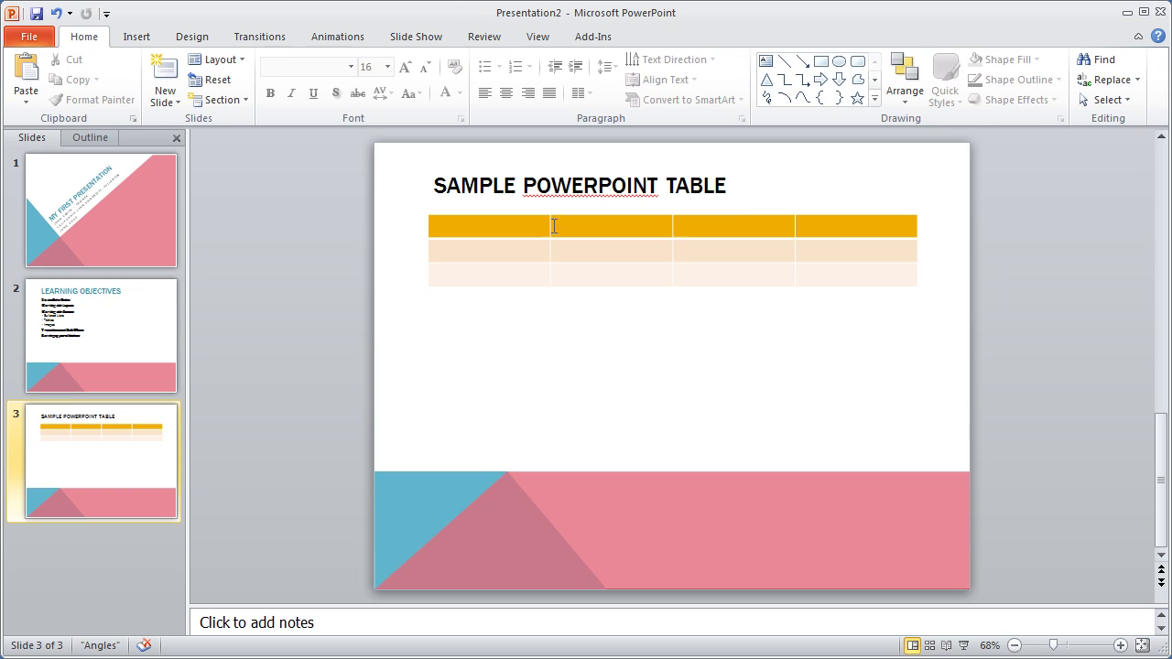
Fill the table's header row with Name, Fall, Spring and Summer.
left_click(466, 228)
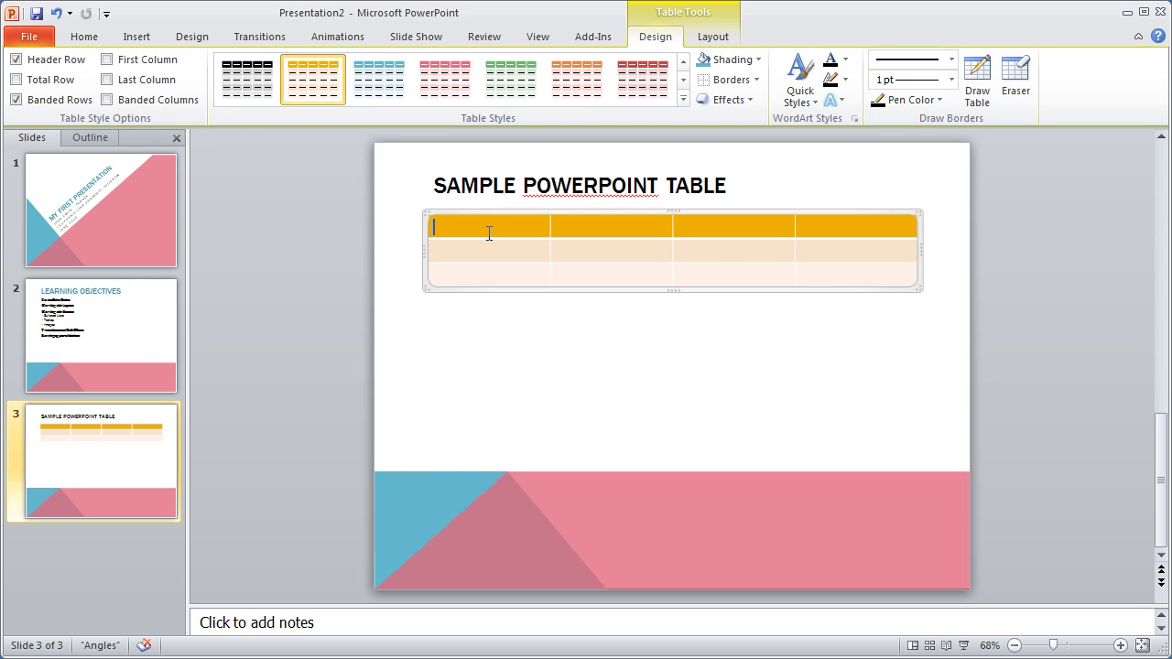
type("Name")
key("Tab")
type("Fall Spr")
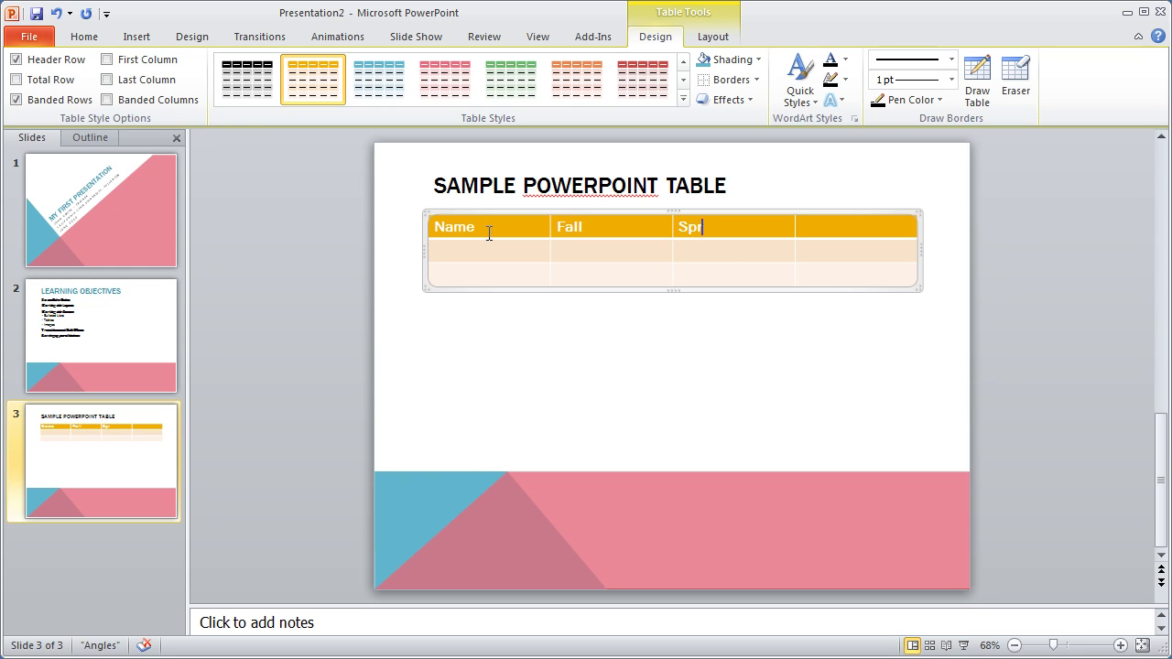
type("ing Summer")
key("Tab")
Fill the first row under the header with a student's first name and the values 3.2, 3.5 and 4.0.
type("JOhn")
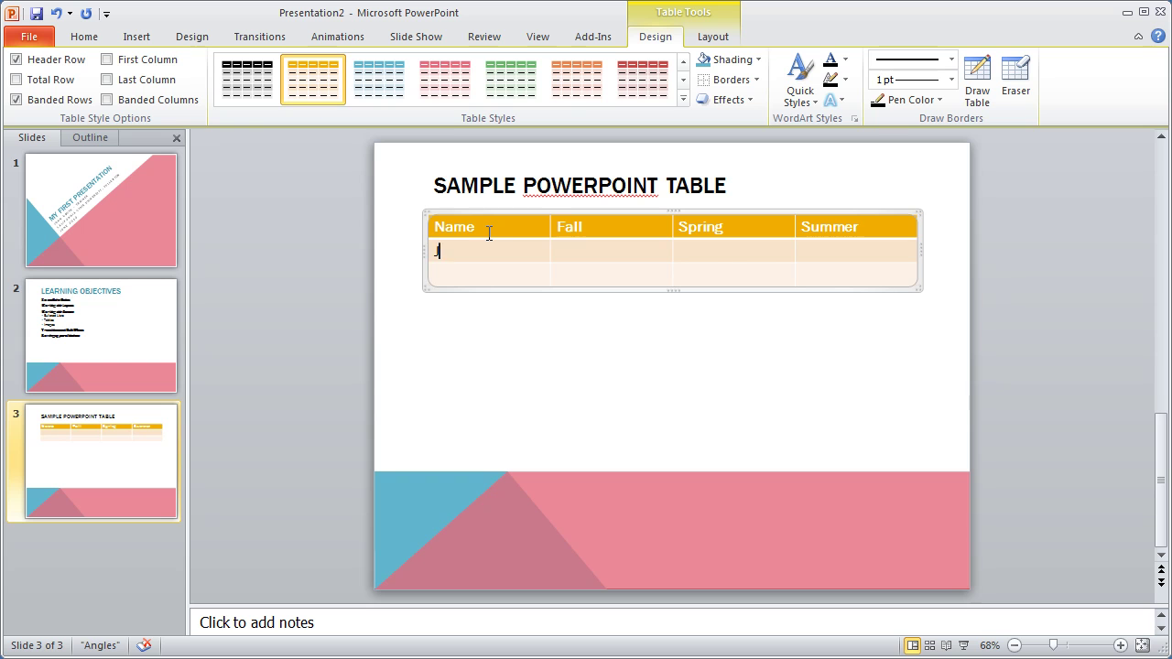
key("BackSpace")
key("BackSpace")
key("BackSpace")
type("o")
type("hn\t")
type("3.2\t")
type("3.5\t")
type("4.0")
key("Tab")
Fill the table's last row with another student's first name and the values 3.8, 2.7 and 3.1.
type("Mary\t")
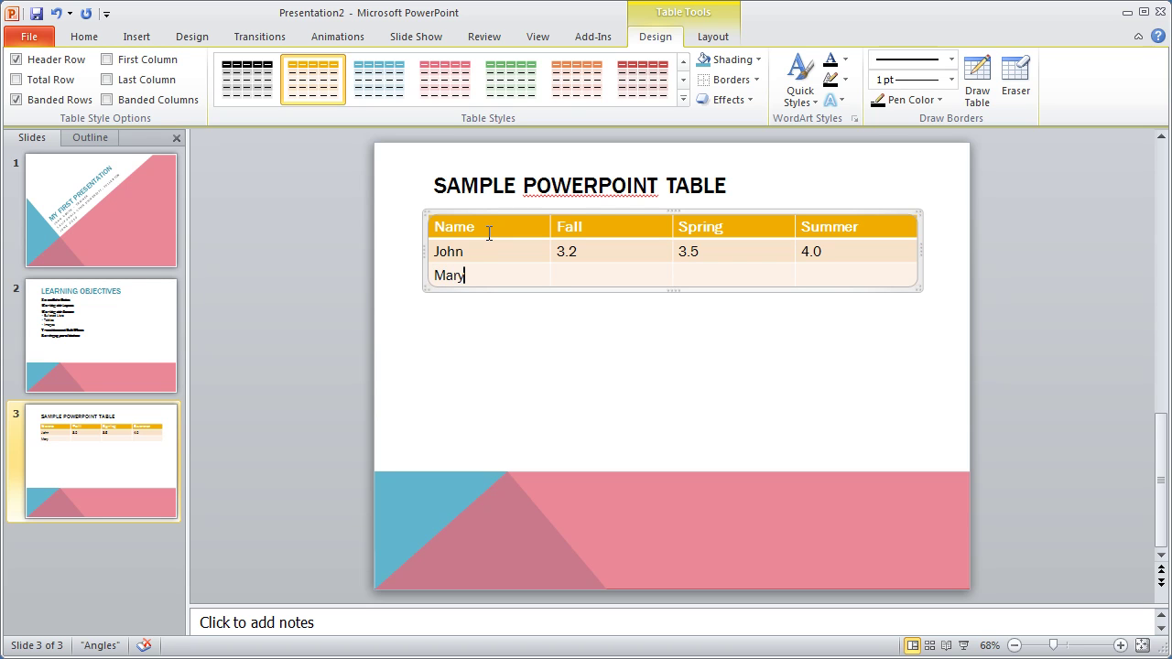
type("3.8")
key("Tab")
type("2.")
type("7")
type("3.")
type("1")
Add a row at the table's end and fill it with a student's first name, 2.7, 2.9 and 3.2.
key("Tab")
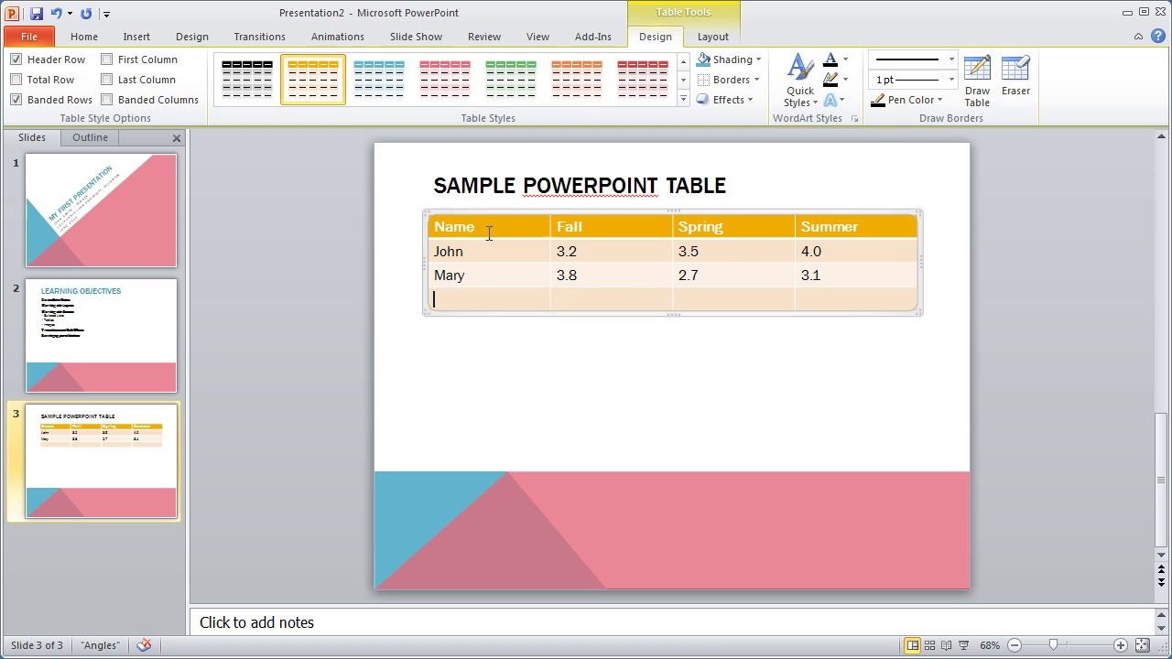
type("Peter")
key("Tab")
type("2.7 ")
type("2.9 ")
type("3.2")
key("Tab")
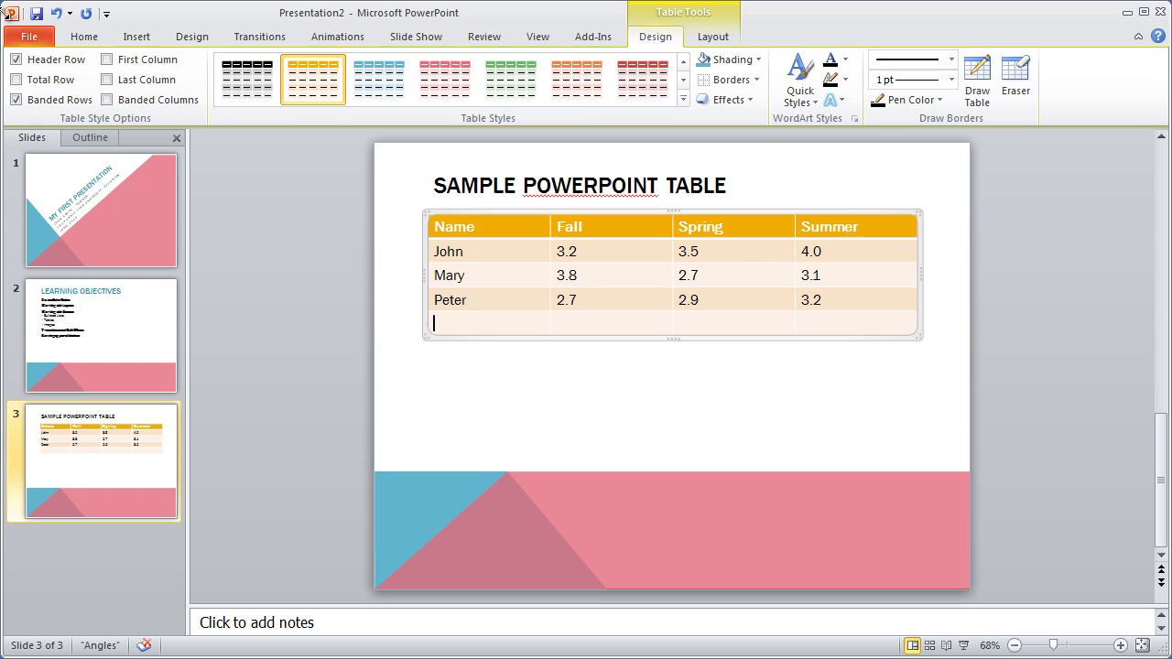
left_click(56, 13)
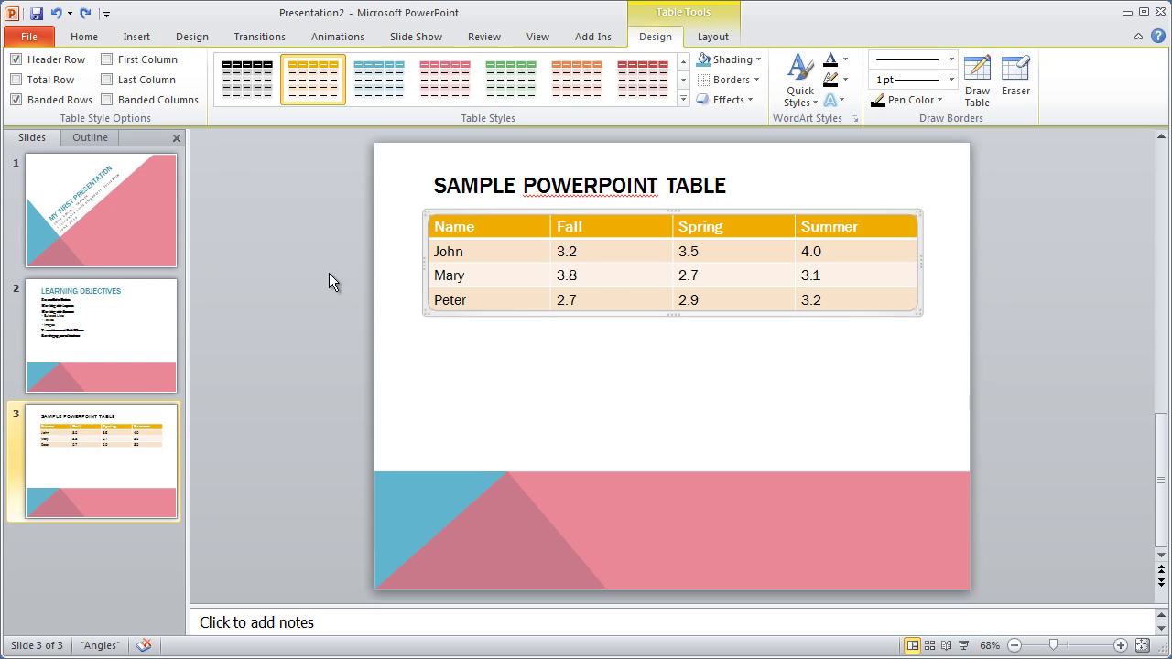
left_click(655, 367)
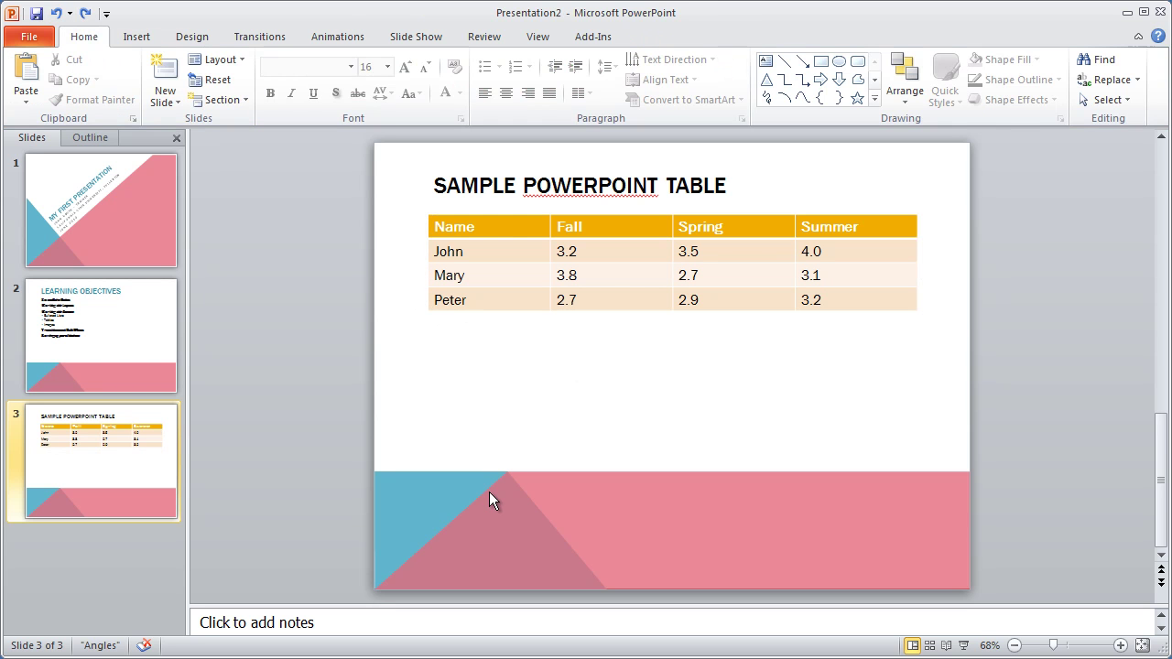
left_click(494, 254)
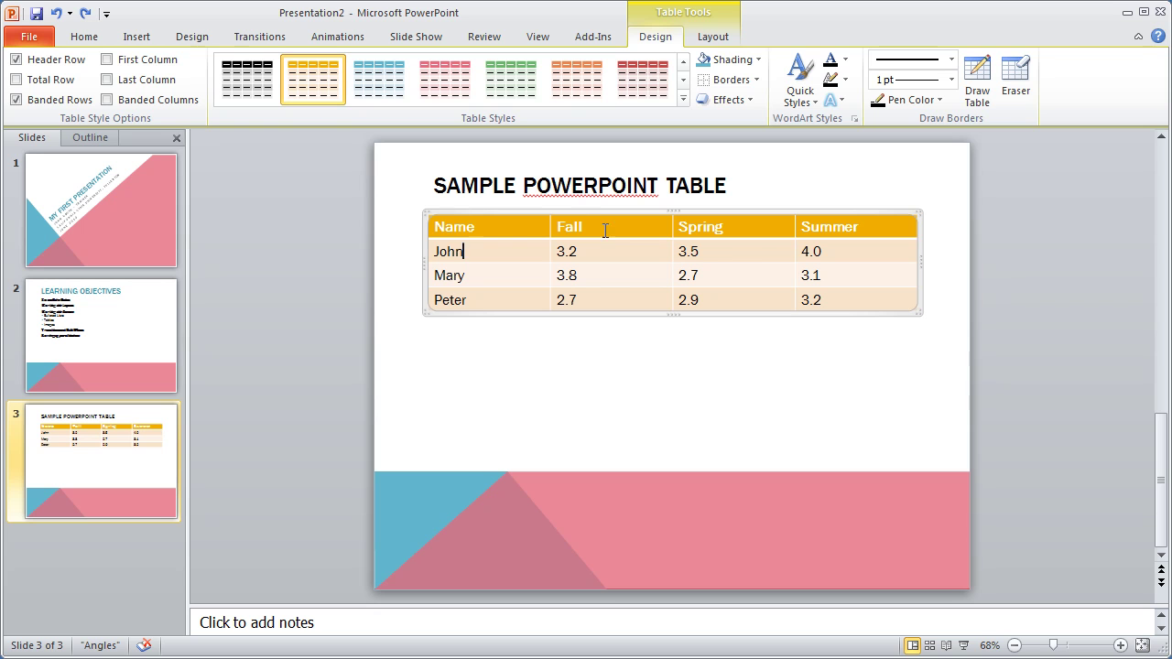
left_click(114, 338)
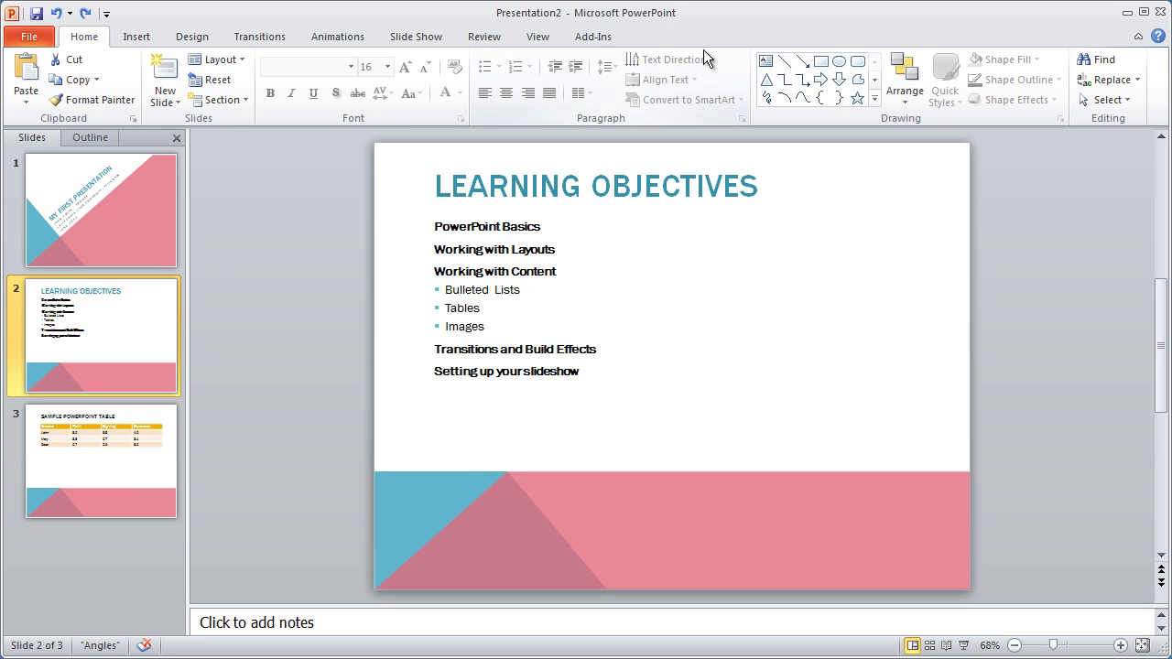
left_click(119, 478)
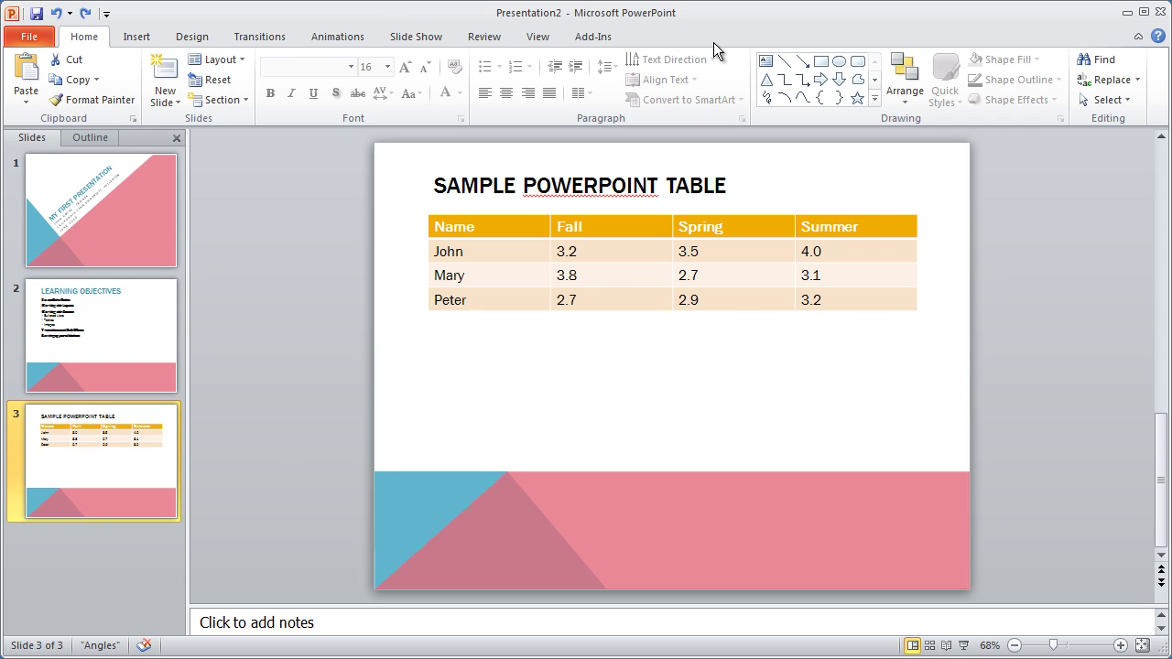
Apply the blue Light Style 3 - Accent 2 table style to the table on slide 3.
left_click(491, 228)
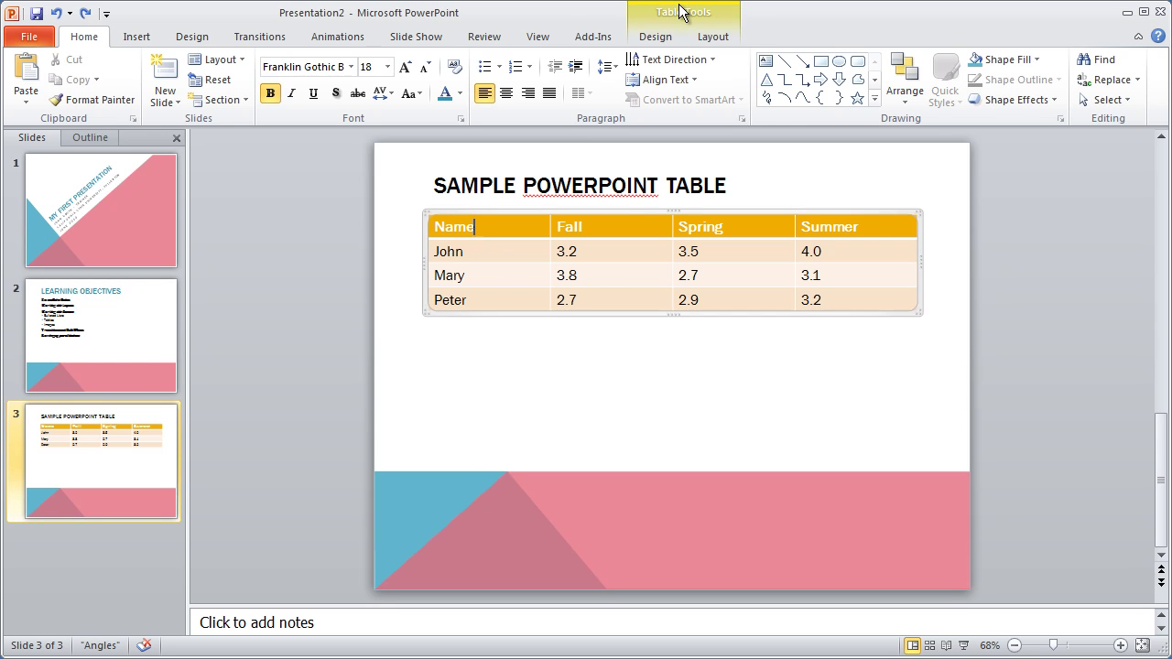
left_click(654, 38)
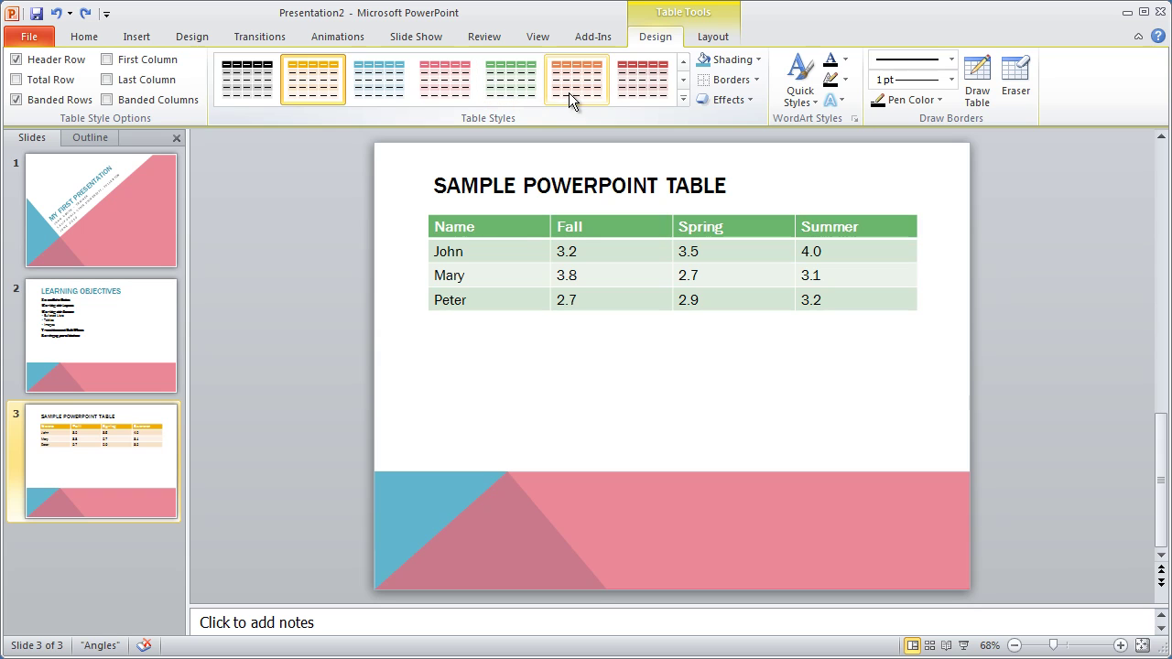
left_click(682, 83)
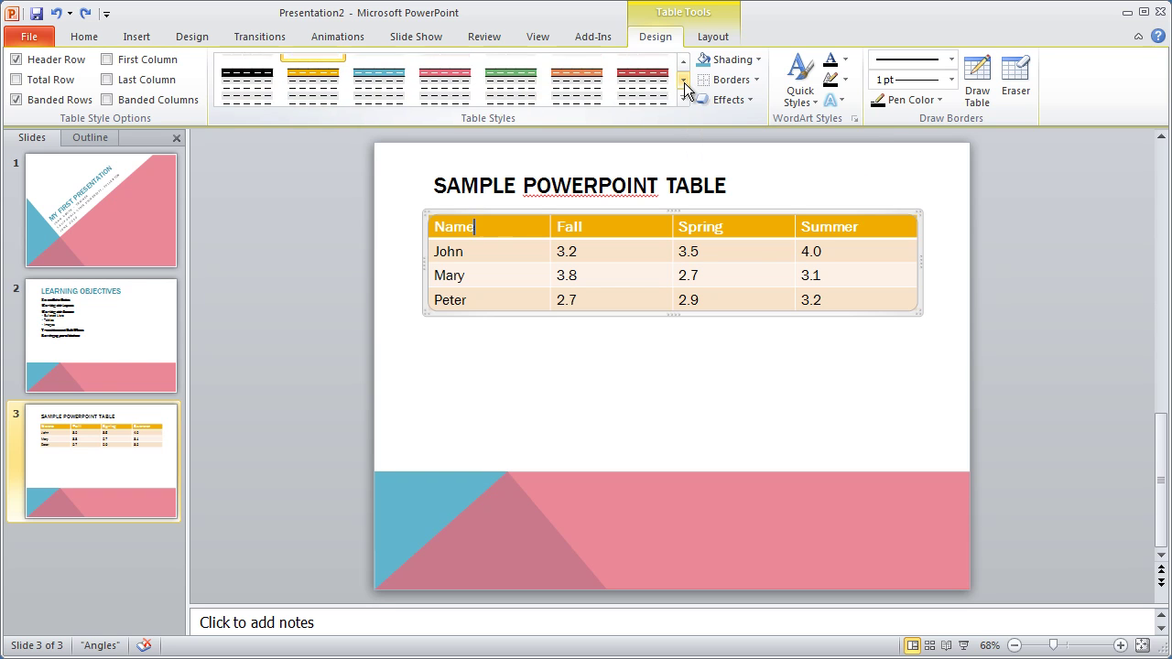
left_click(685, 66)
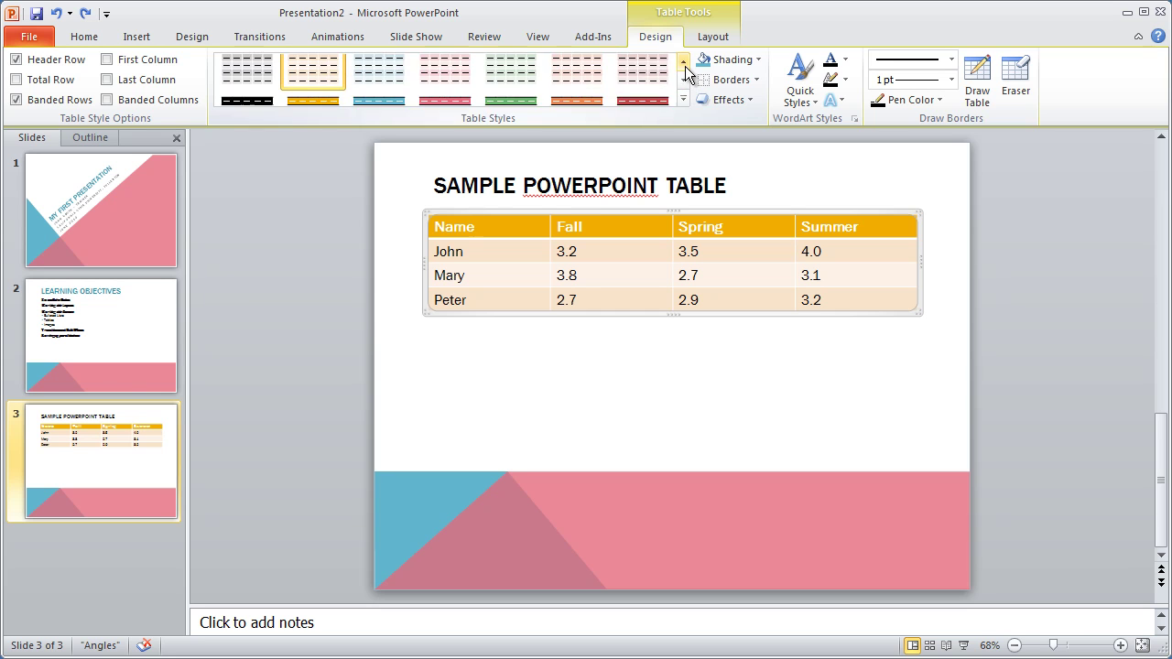
left_click(684, 79)
left_click(684, 78)
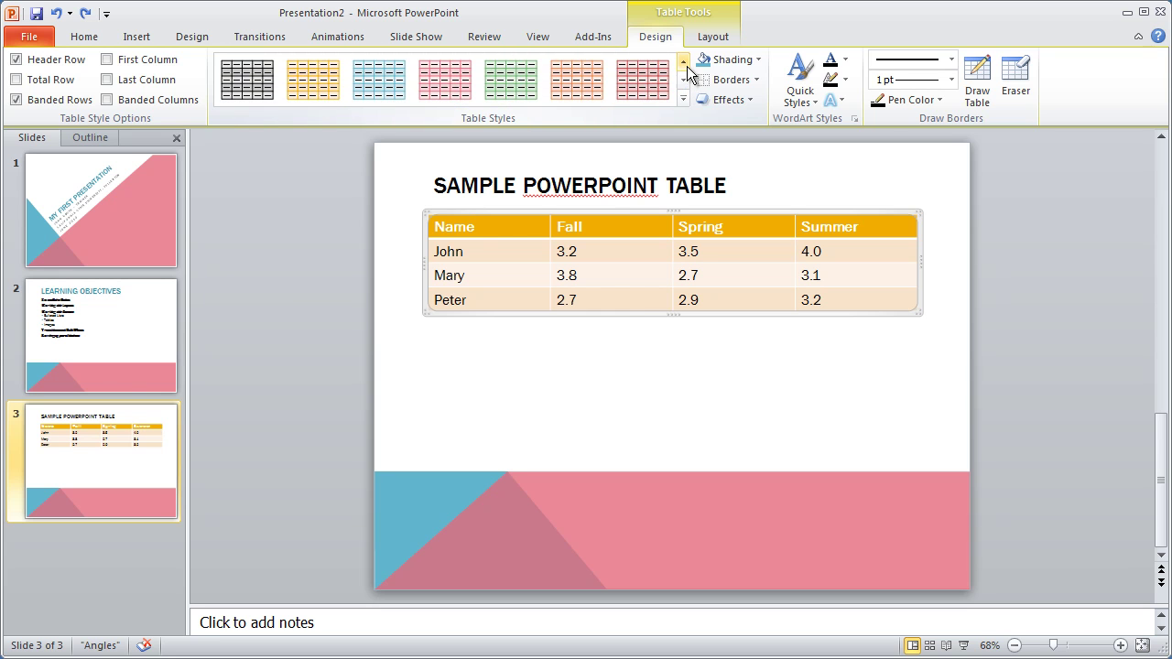
left_click(685, 62)
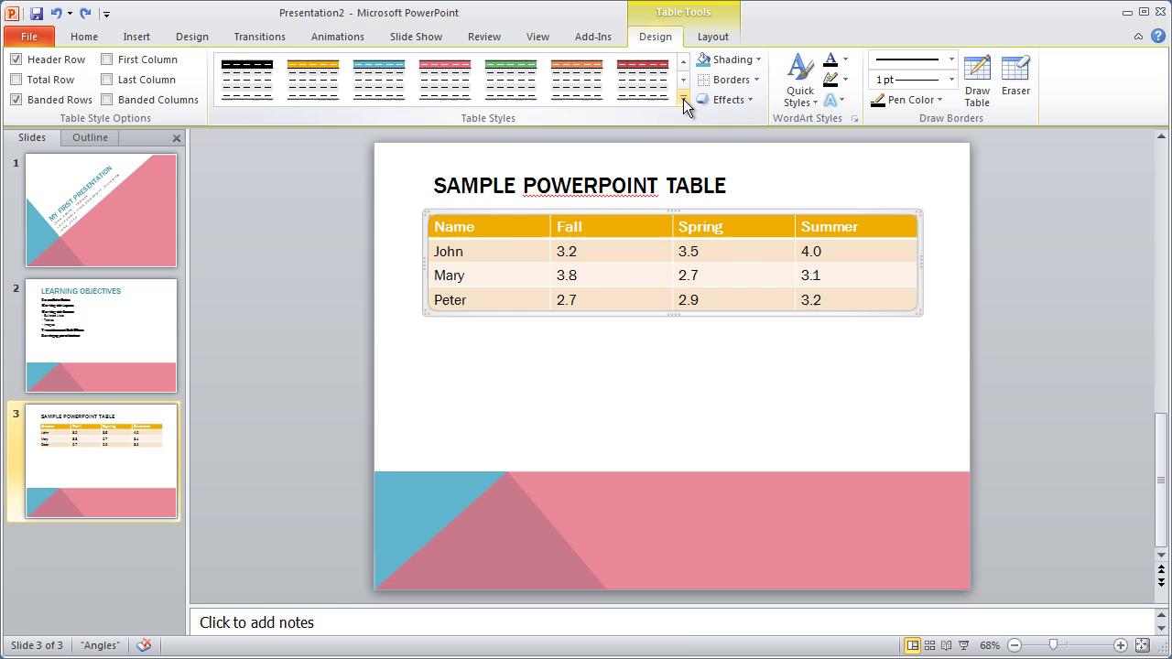
left_click(683, 99)
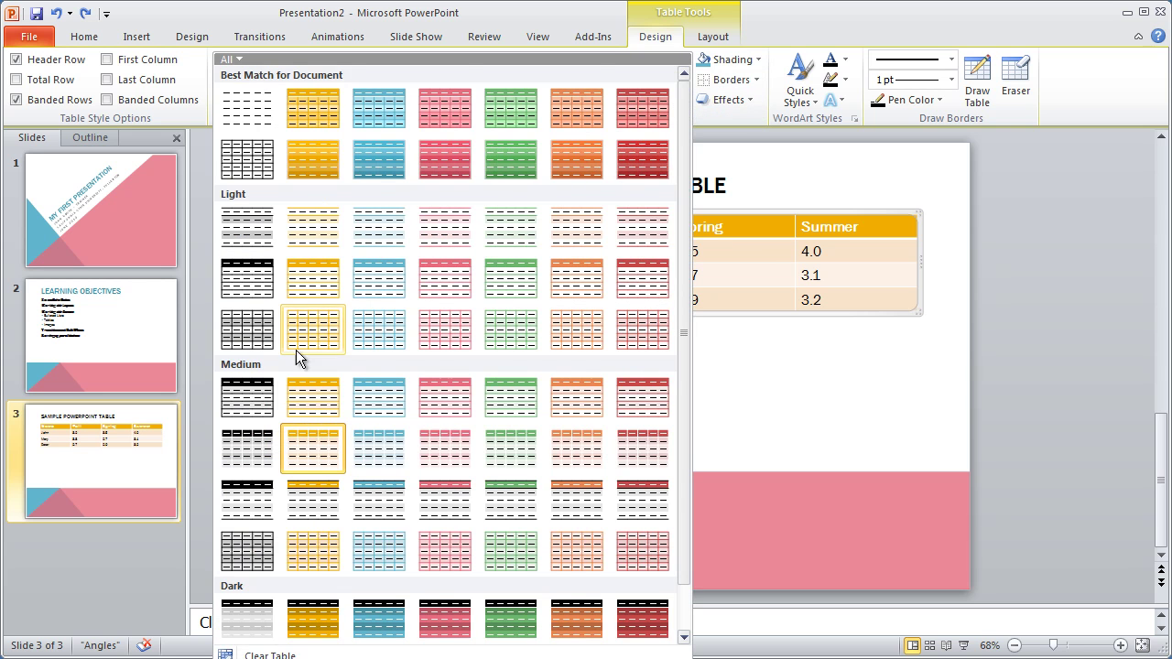
scroll(495, 334, "down", 1)
scroll(495, 334, "up", 1)
scroll(494, 335, "down", 1)
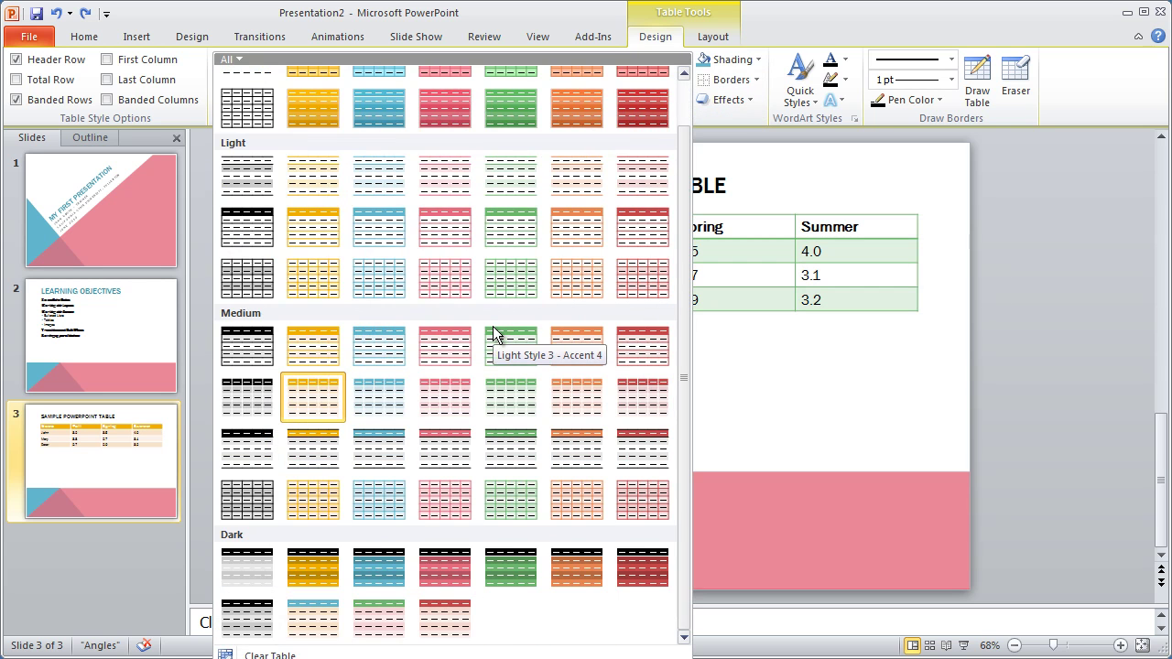
scroll(494, 334, "up", 1)
scroll(494, 335, "down", 1)
scroll(494, 334, "up", 1)
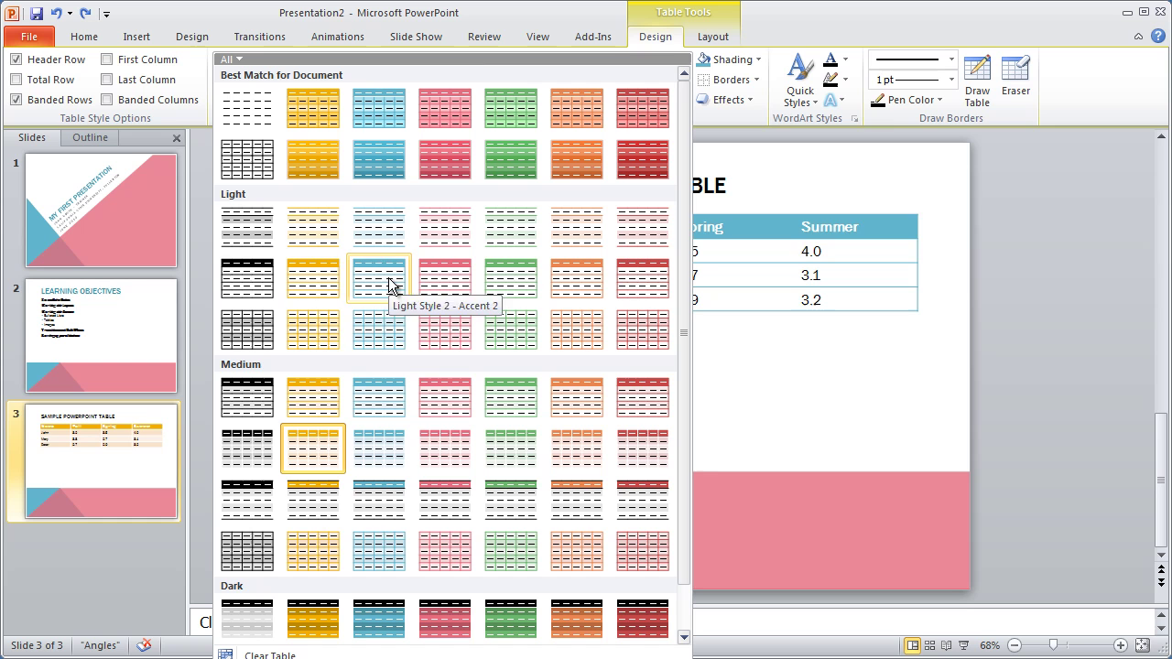
left_click(389, 326)
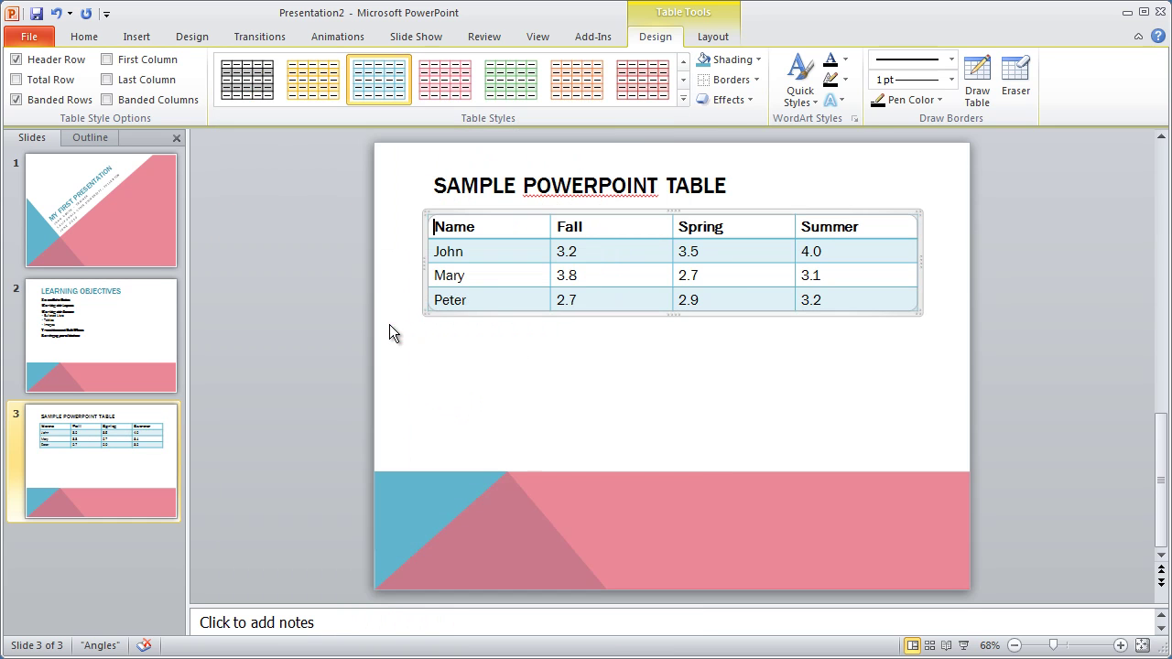
Correct the flagged word in slide 3's title with the spelling suggestion "PowerPoint" and deselect the title.
left_click(713, 386)
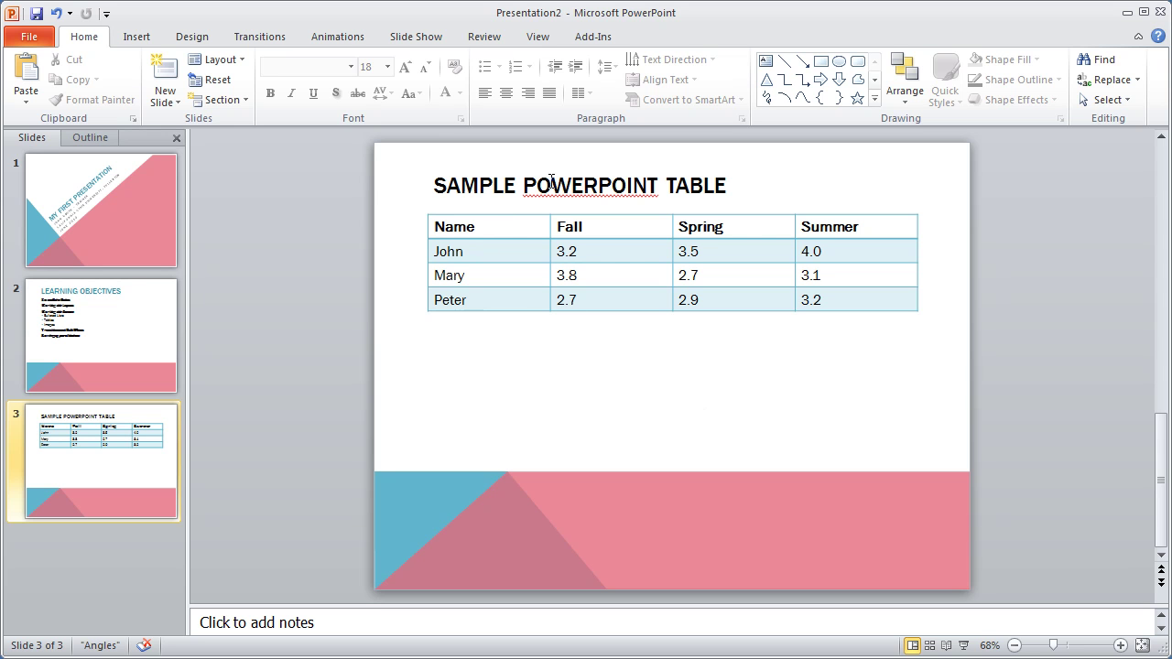
left_click_drag(613, 185, 600, 185)
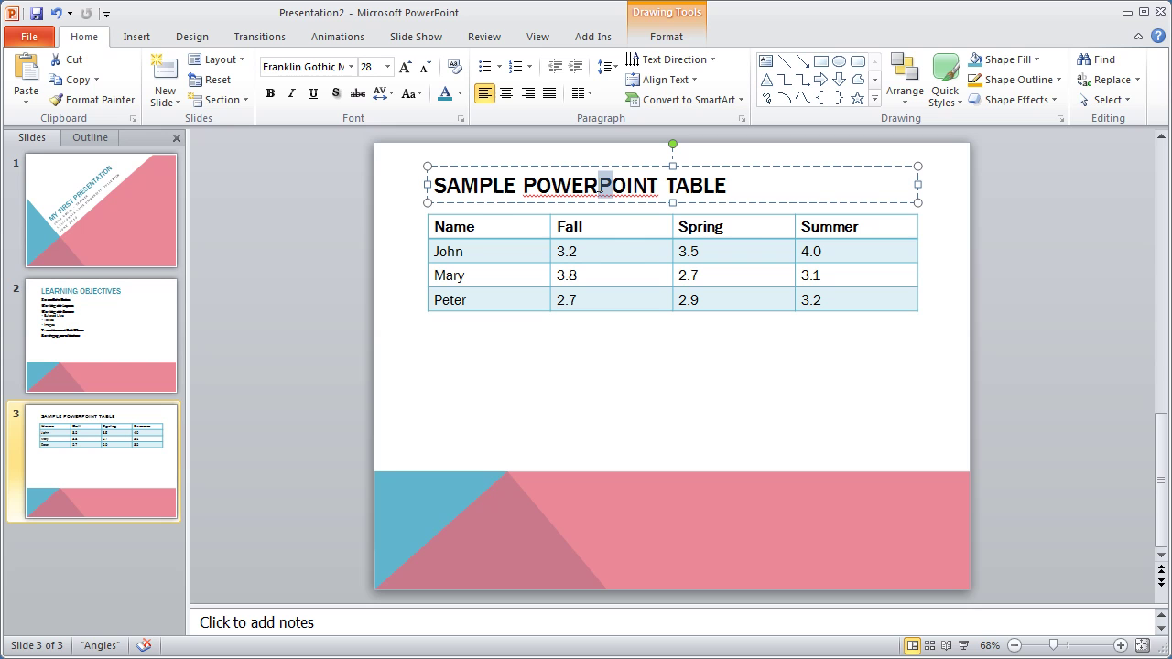
left_click(611, 231)
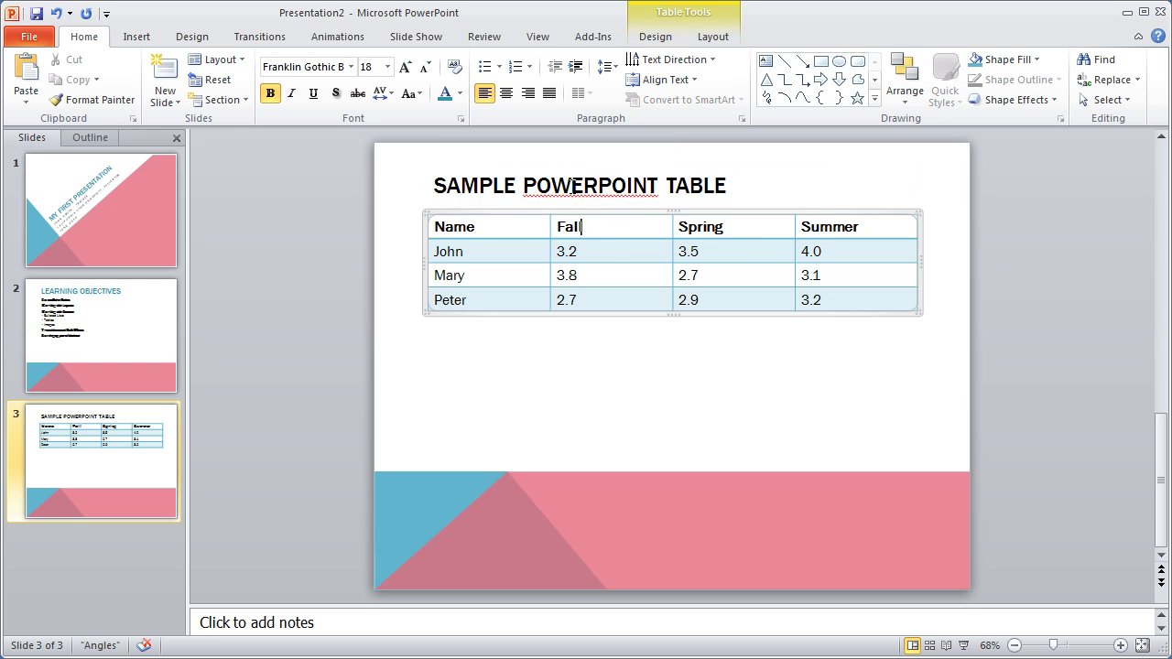
right_click(571, 185)
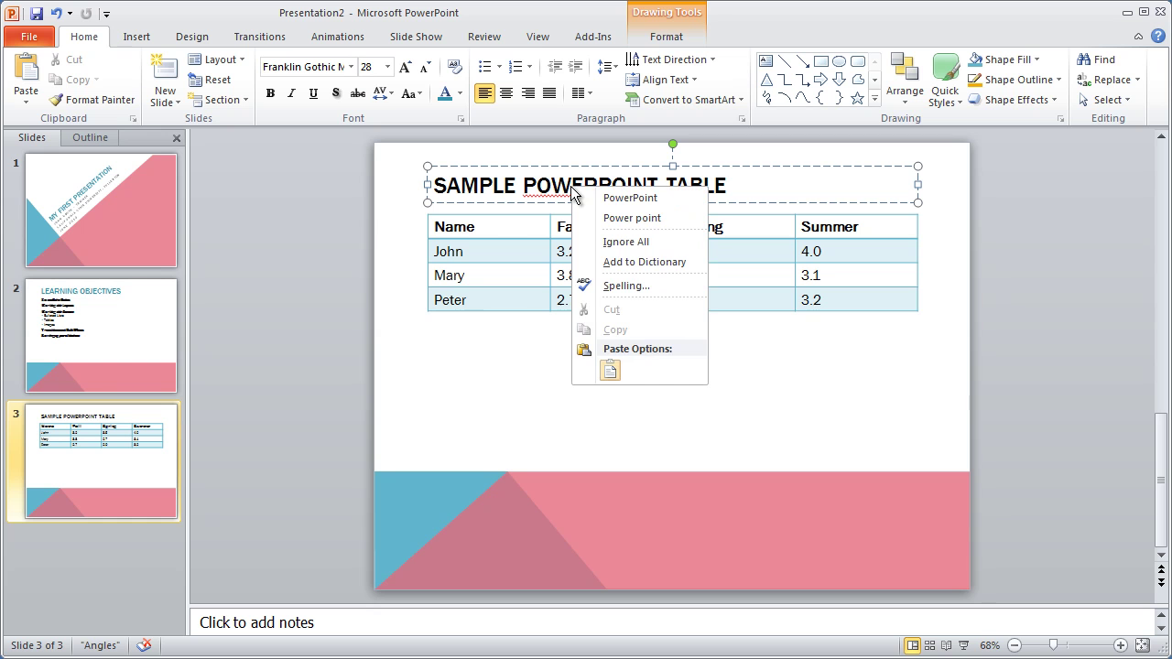
left_click(642, 198)
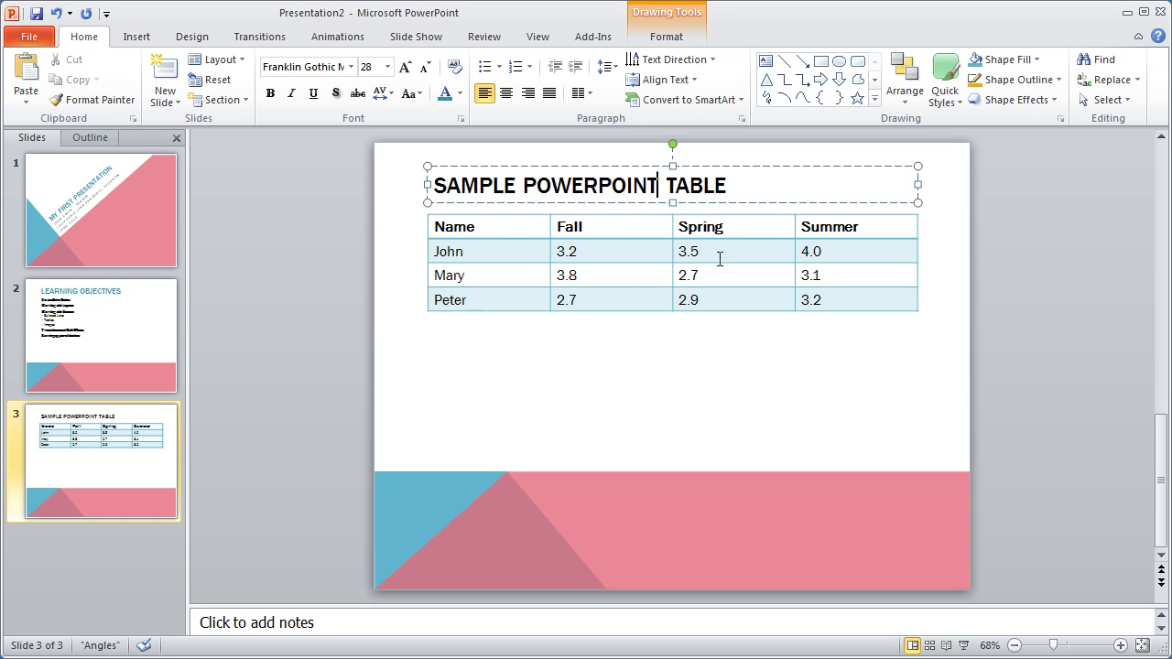
left_click(650, 354)
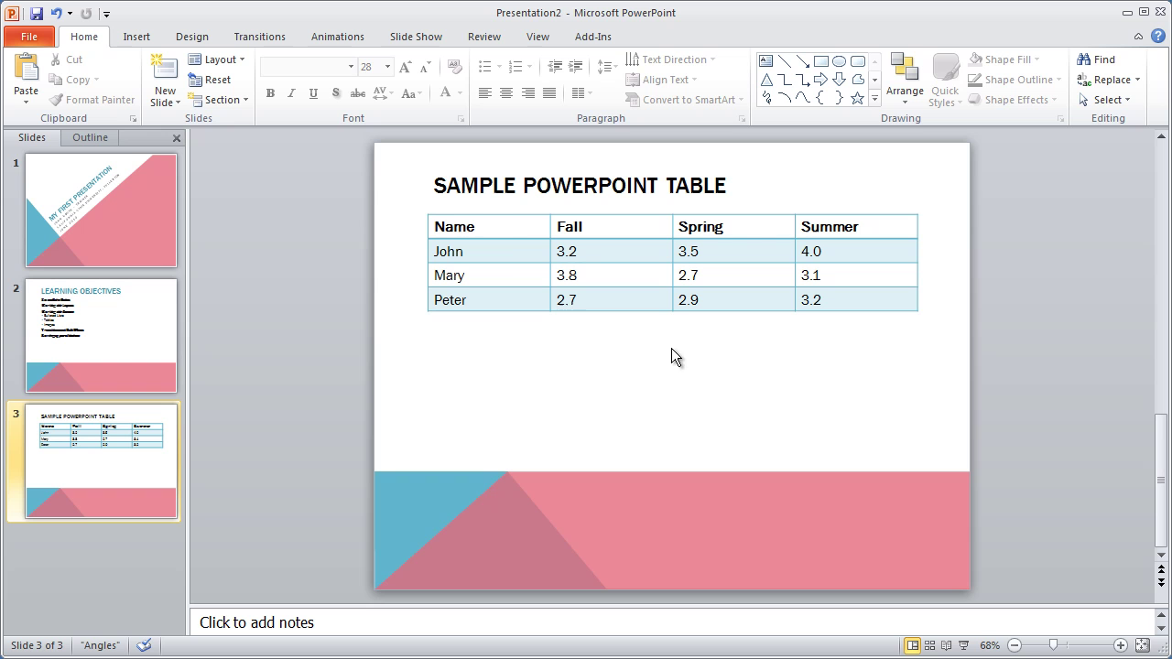